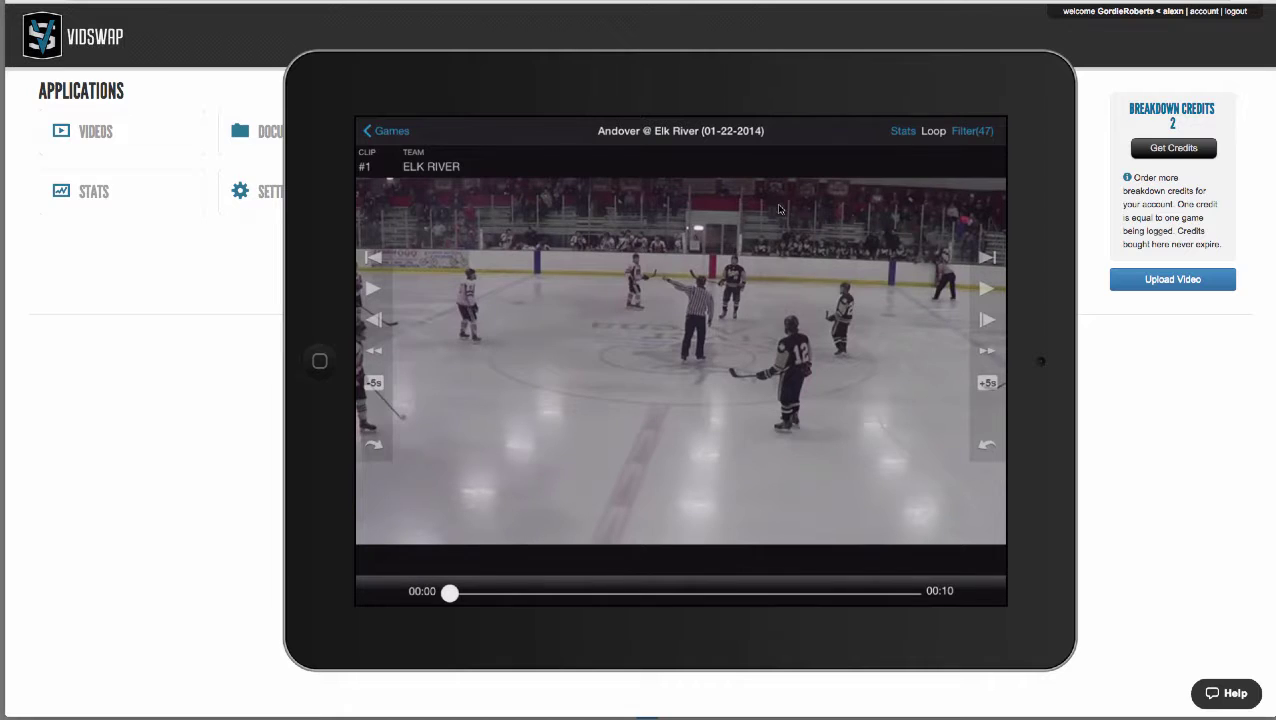
- Dismiss the iPad app preview and go to Videos > 2014-2015 > Games
click(91, 259)
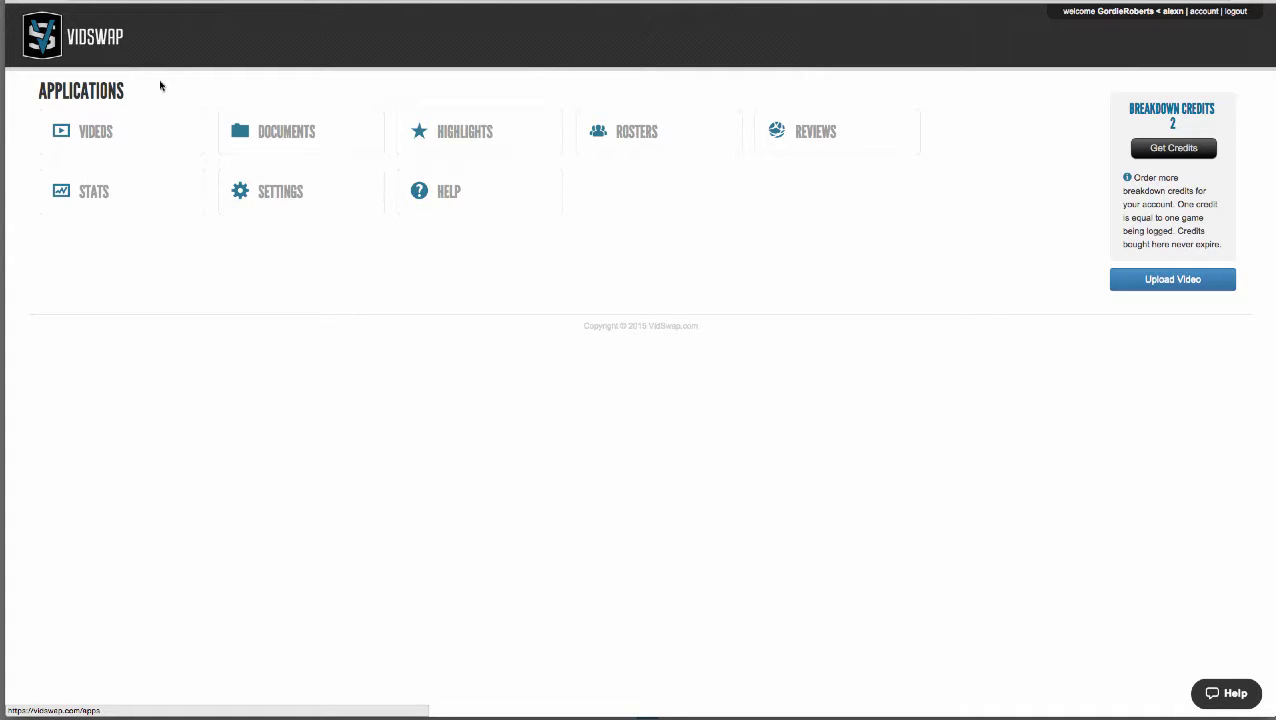
click(136, 131)
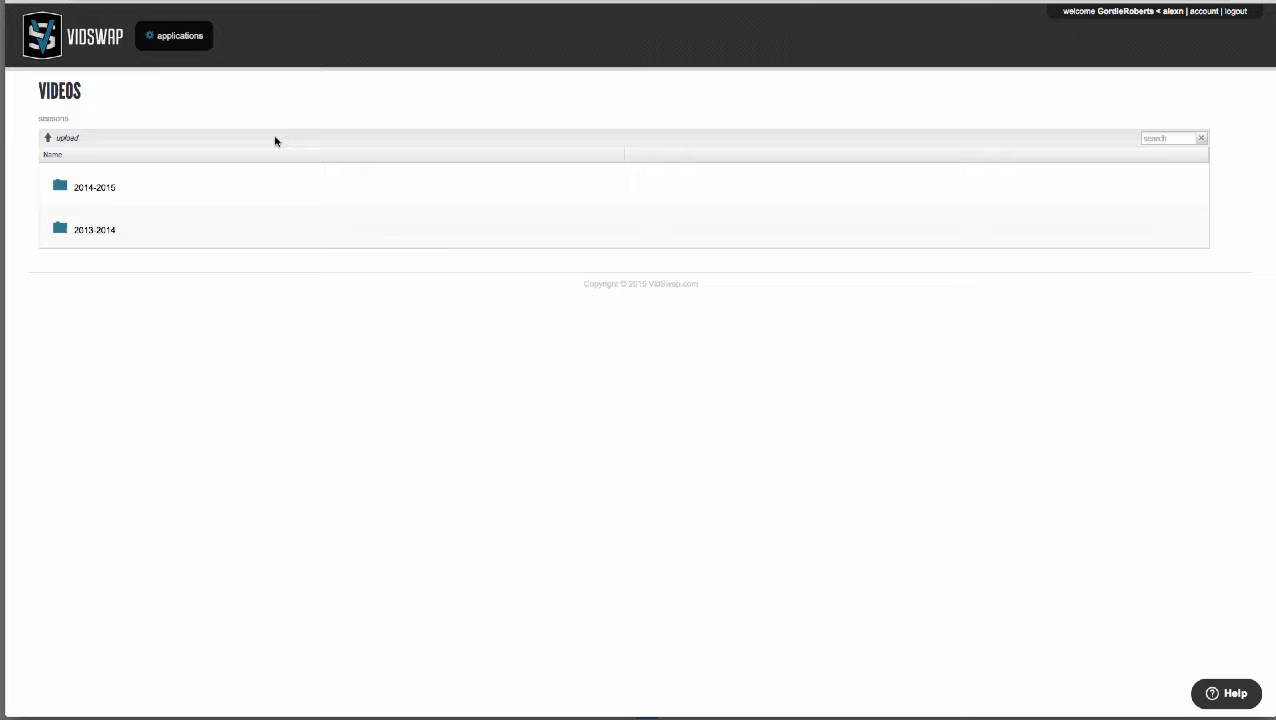
click(285, 181)
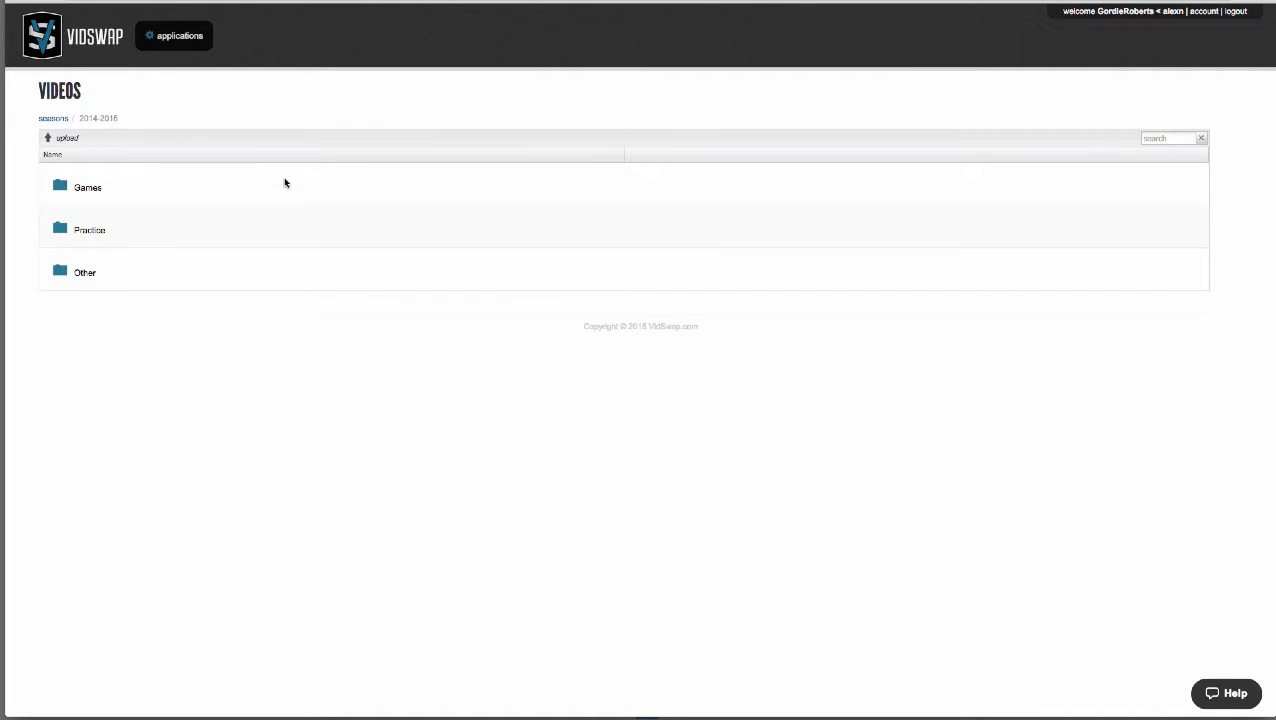
click(285, 182)
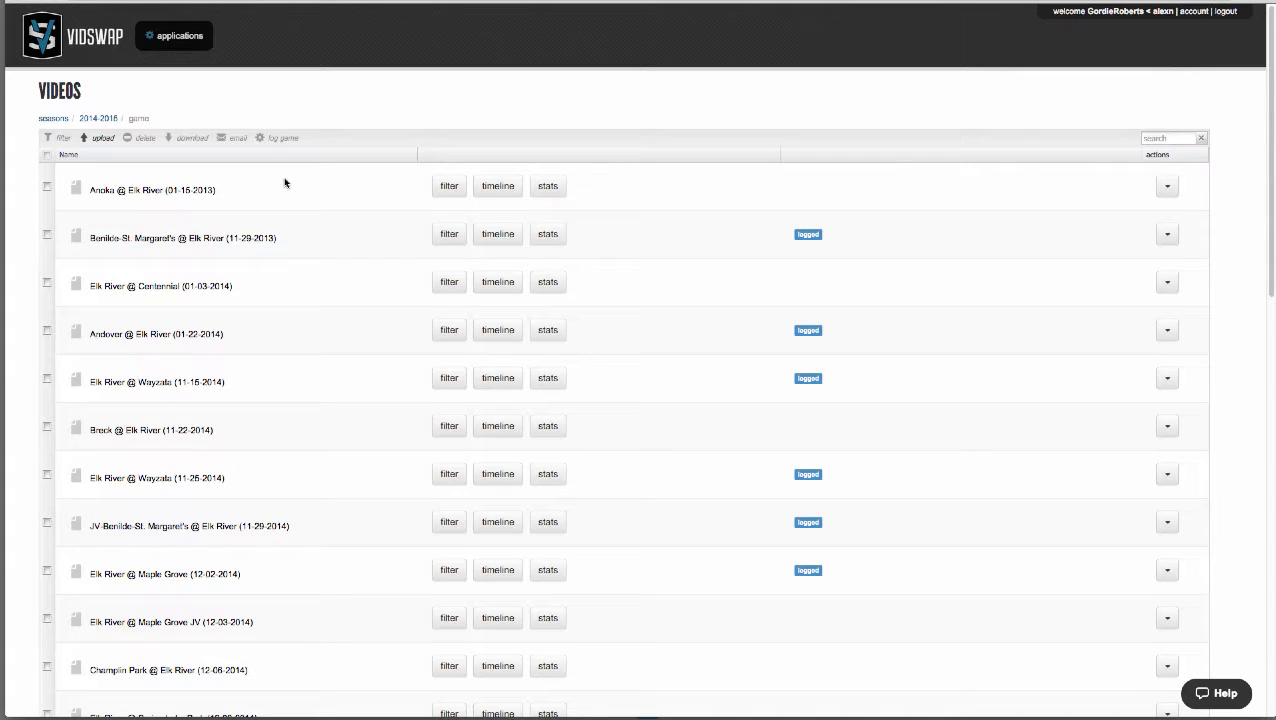
- Mark the Benilde-St. Margaret's, Andover @ Elk River and Elk River @ Wayzata (11-15-2014) games
scroll(283, 230, down, 2)
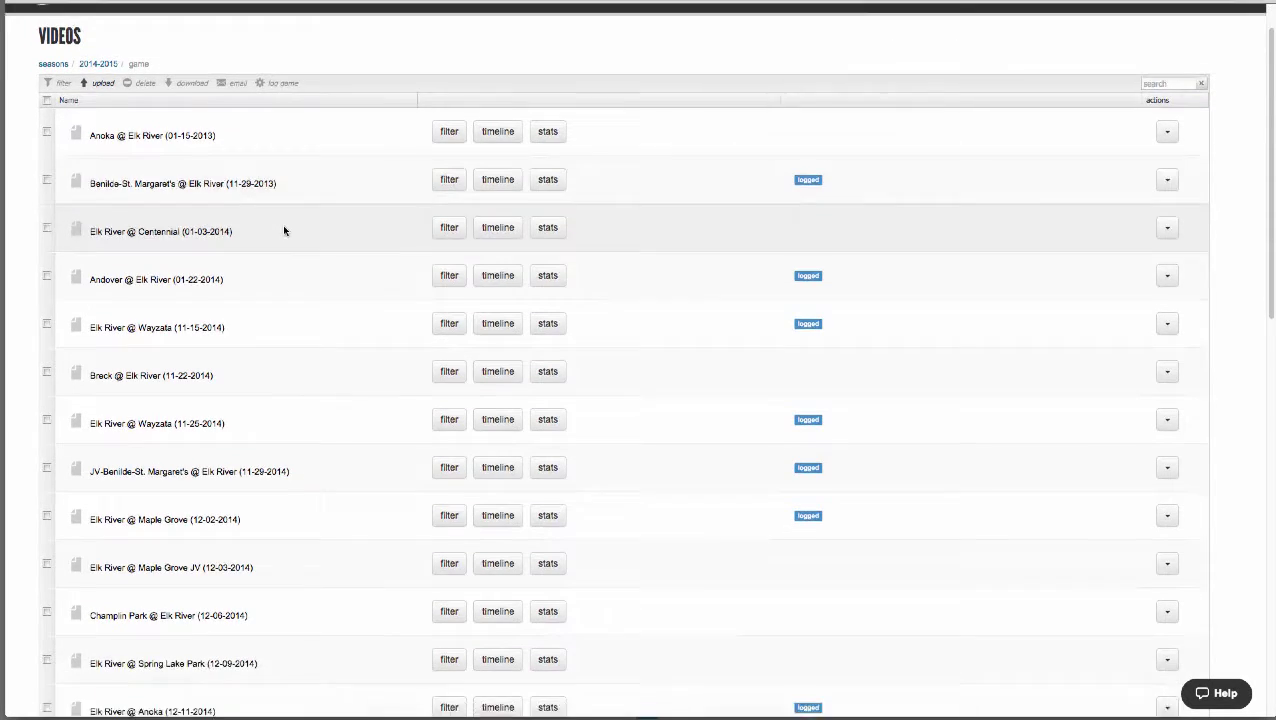
scroll(283, 230, up, 2)
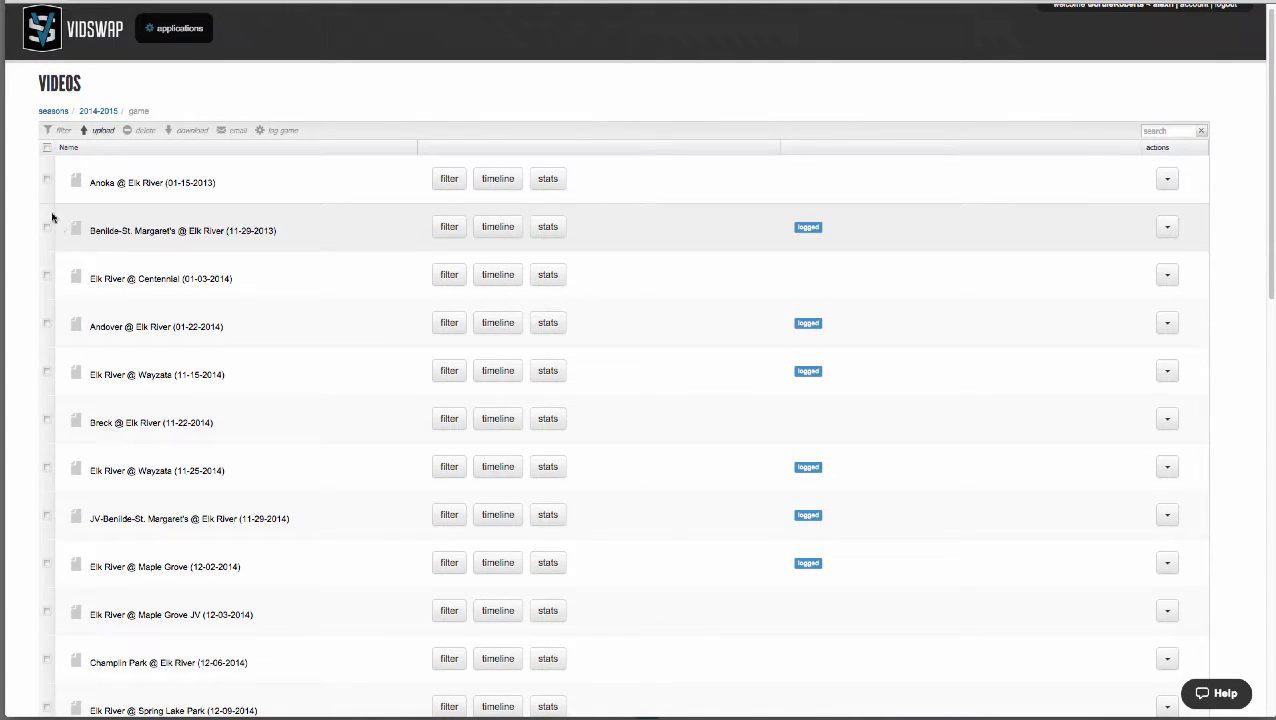
click(47, 226)
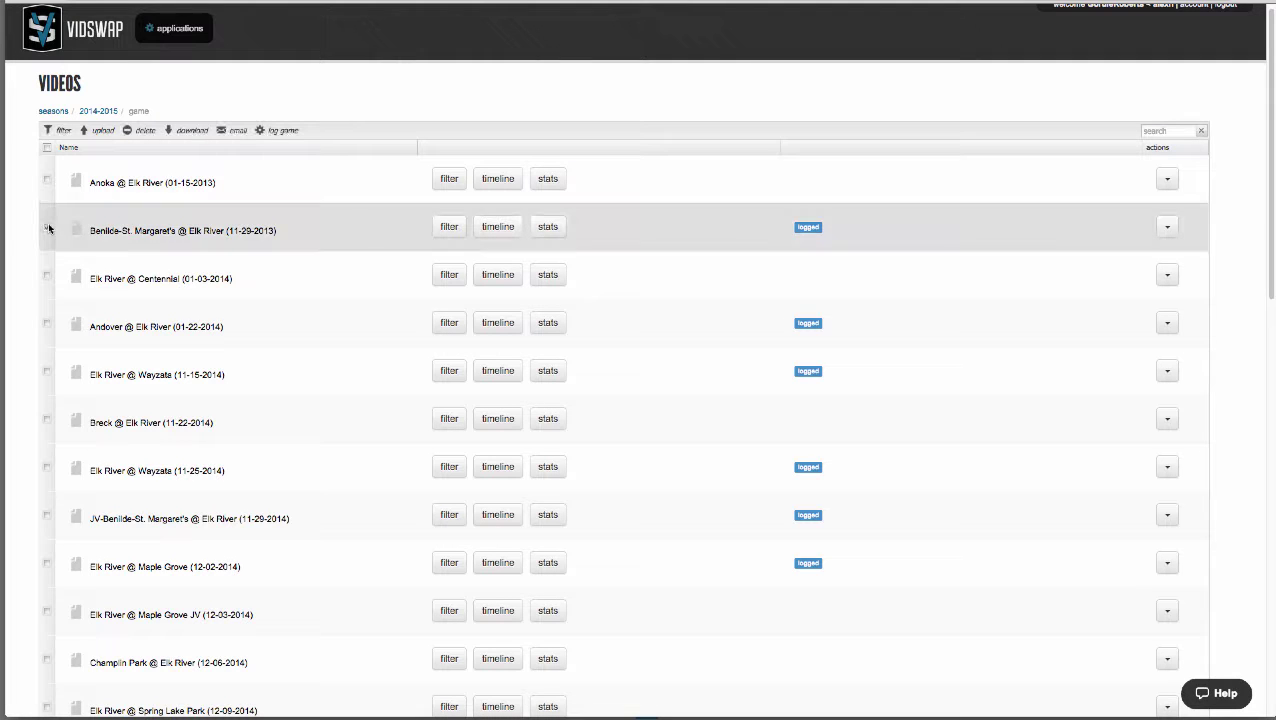
click(46, 323)
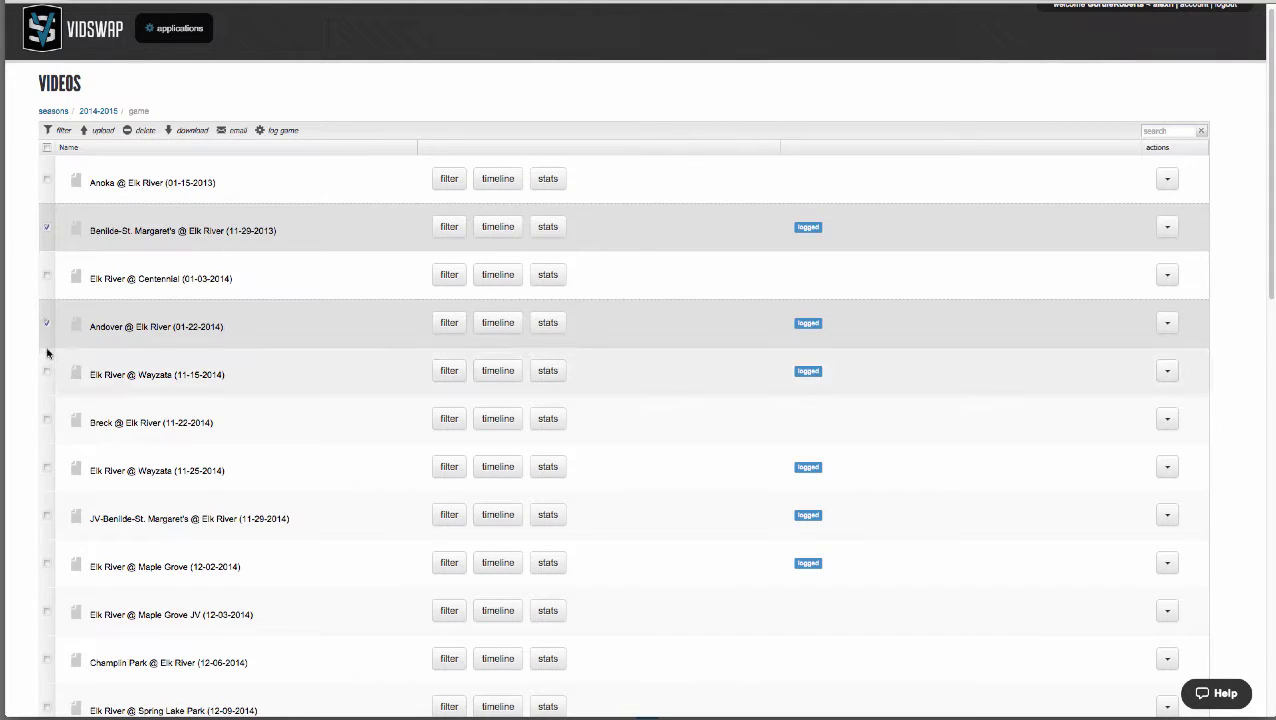
click(46, 371)
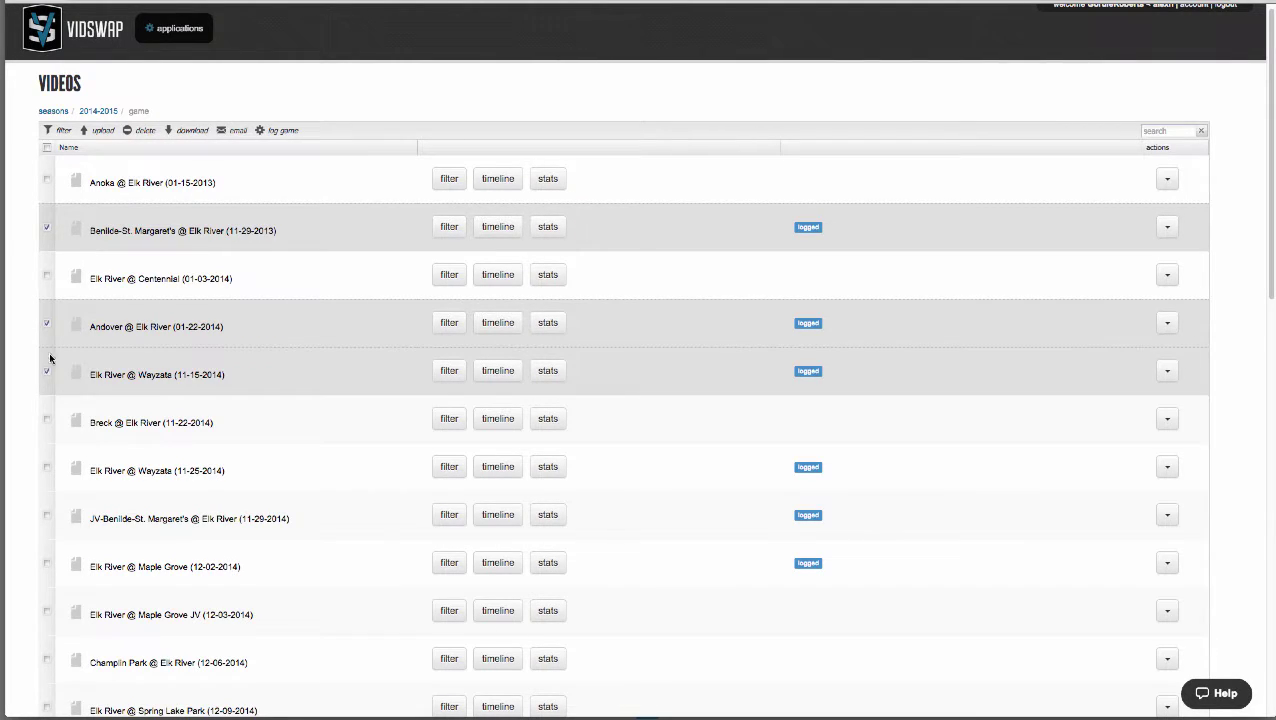
click(490, 324)
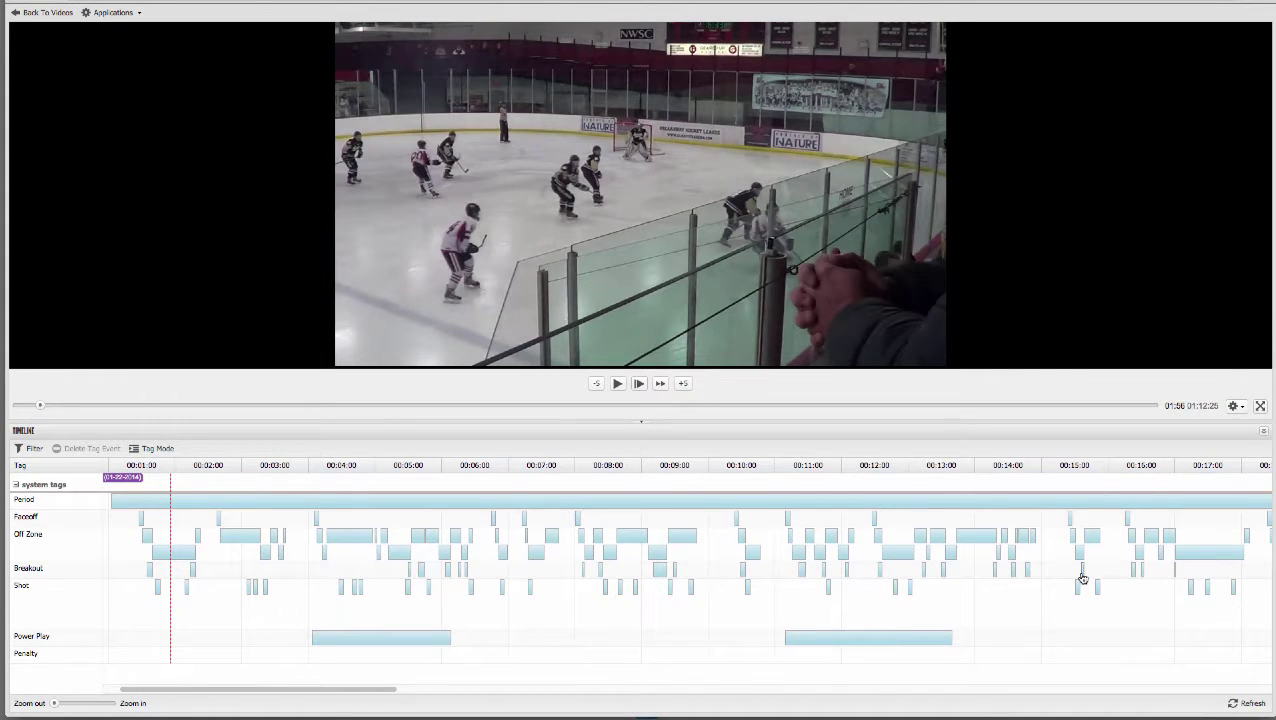
- Filter tags to Shots with result 'goal' and play the first goal clip
click(31, 449)
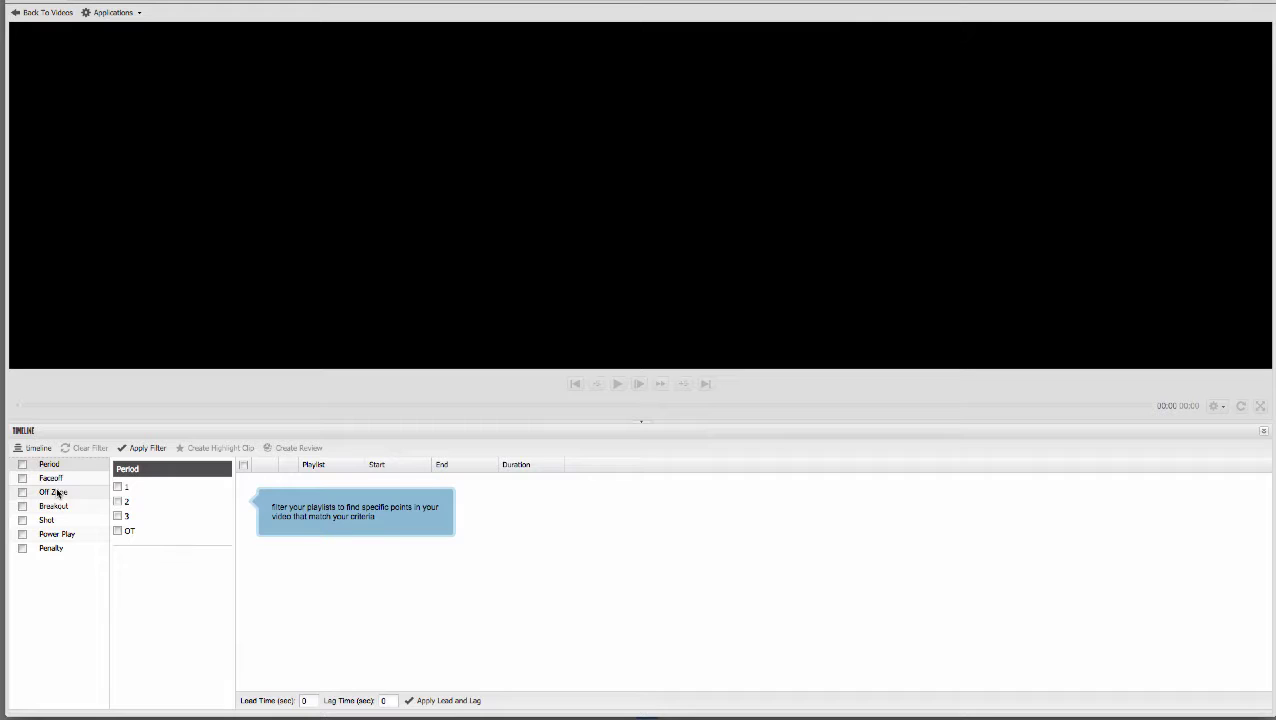
click(57, 520)
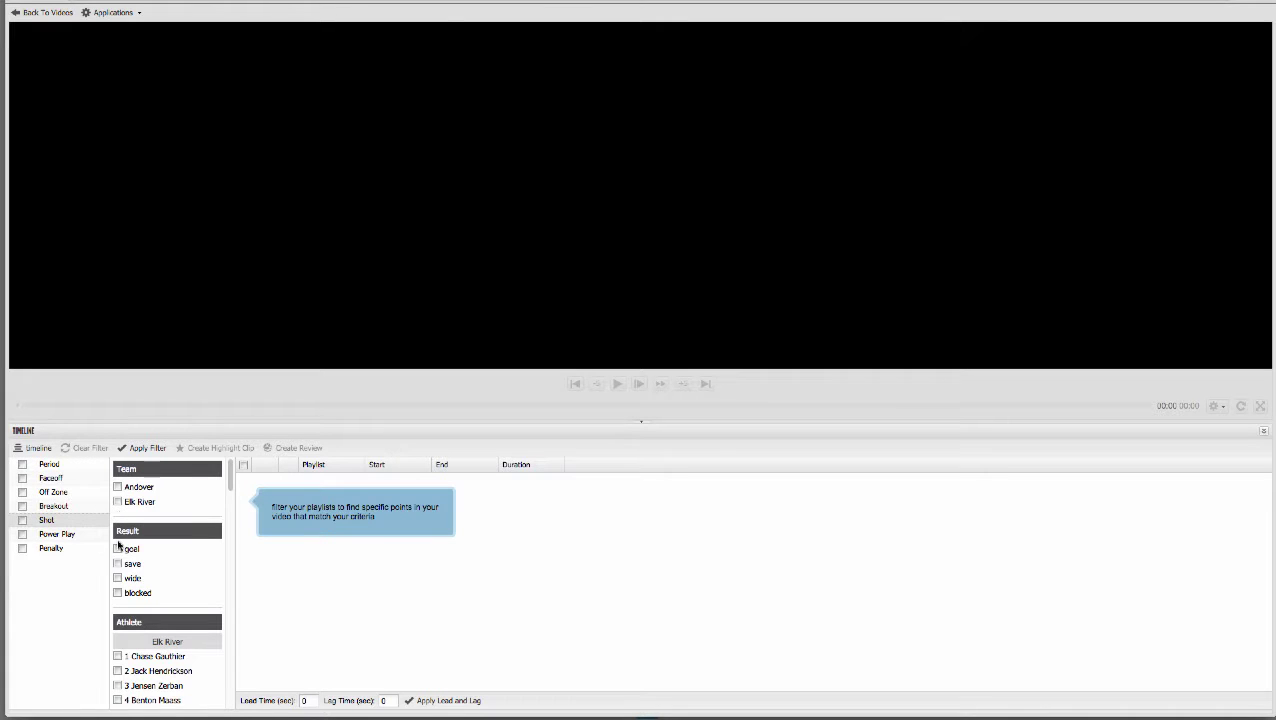
click(117, 548)
click(133, 450)
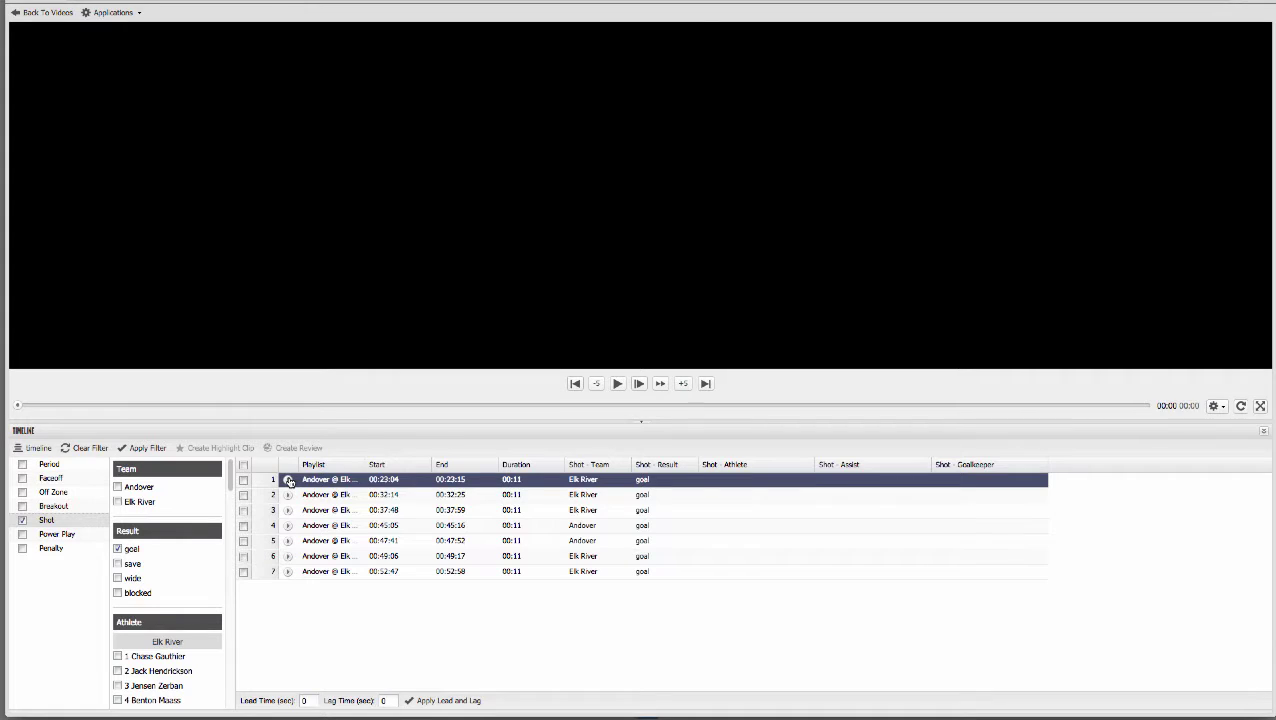
click(288, 480)
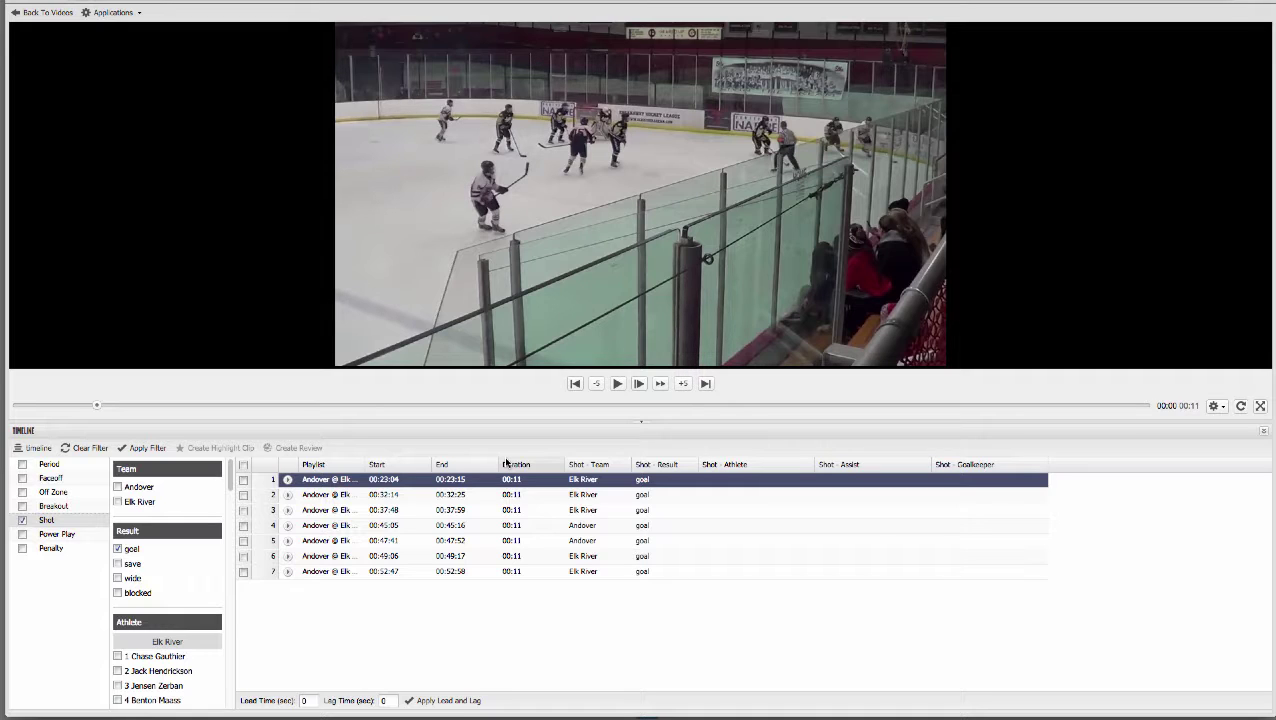
- Tick the first three goal clips in the filtered list
click(243, 480)
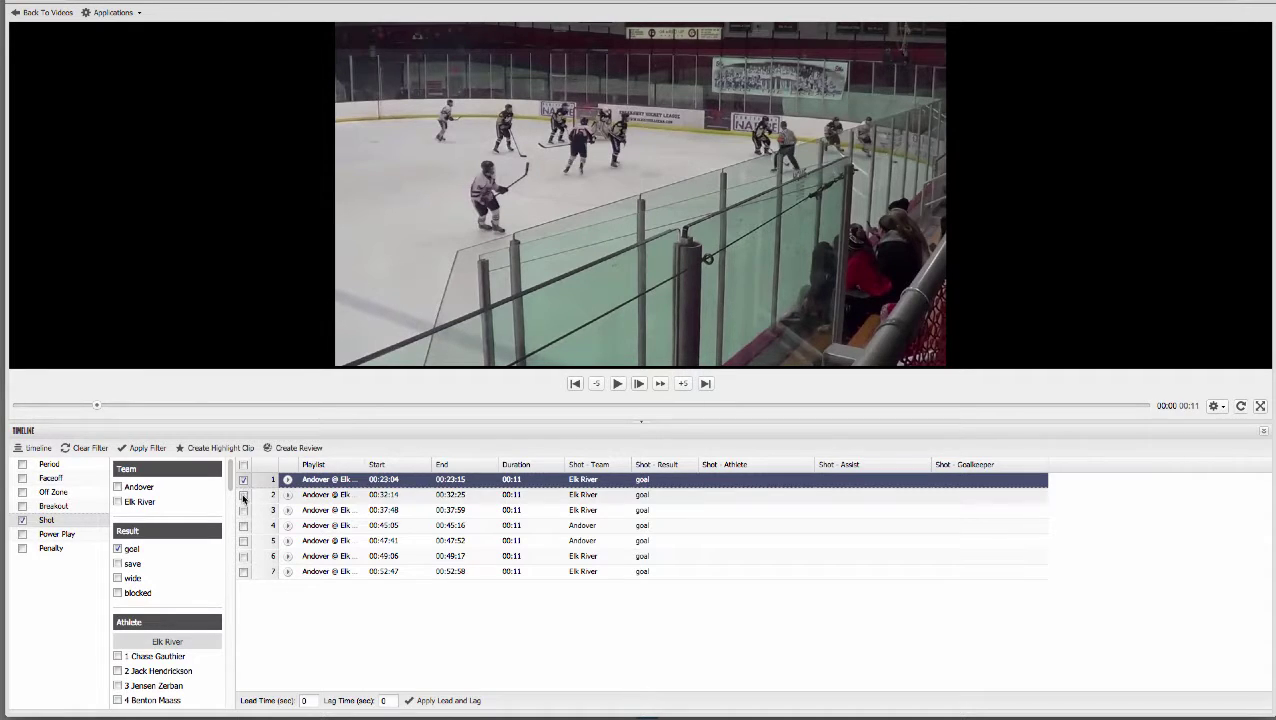
click(243, 495)
click(243, 510)
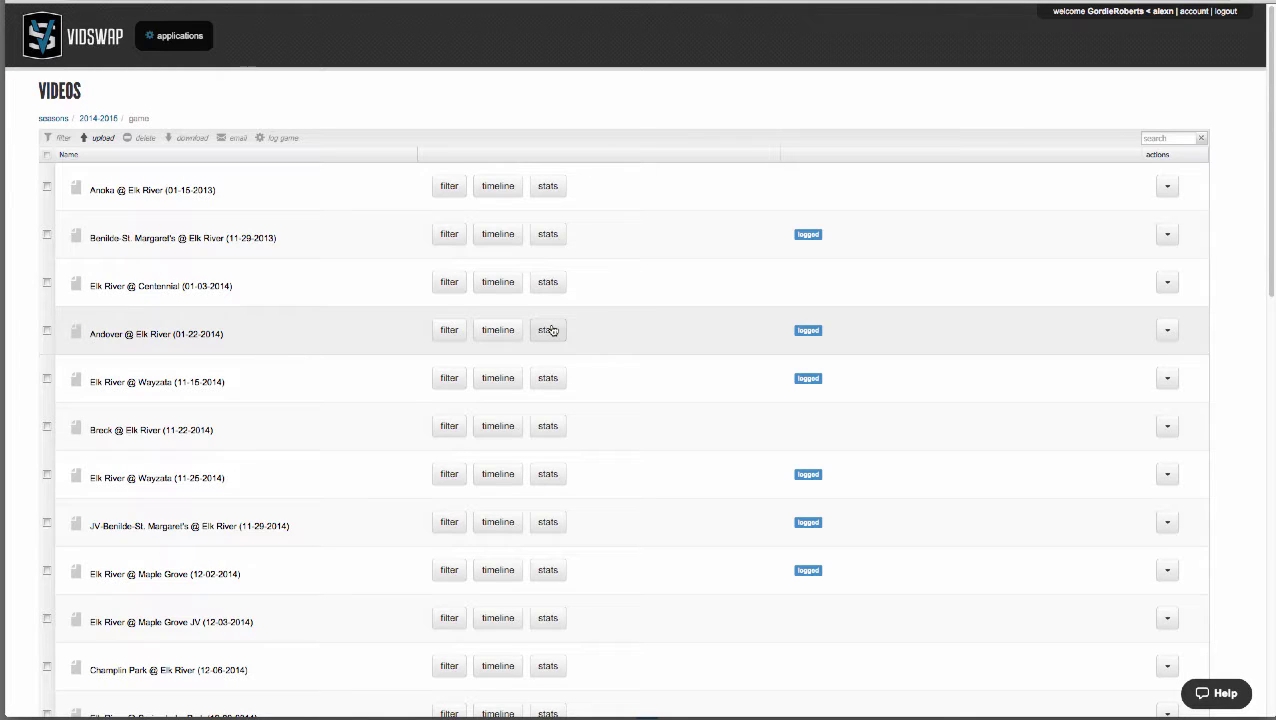
- Open the stats for the Andover @ Elk River game
click(549, 330)
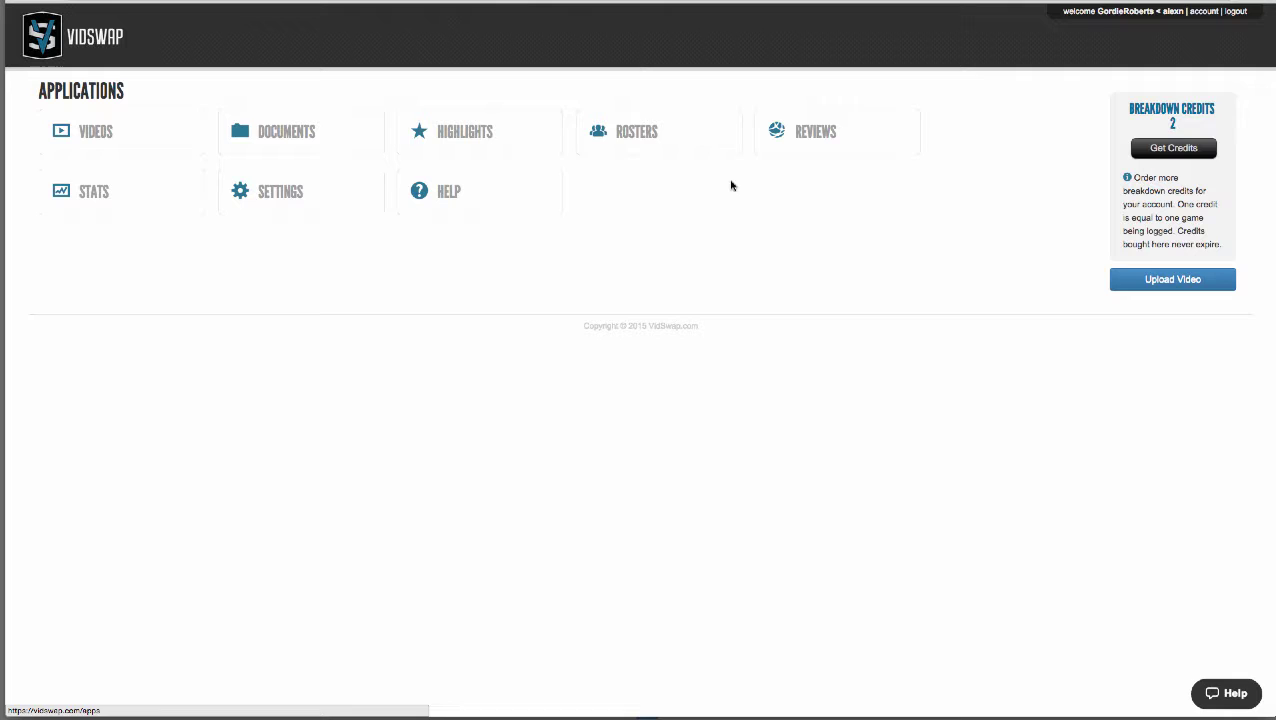
- Watch the 2014-2015 Week 1 highlight reel, starting from its first goal clip
click(513, 140)
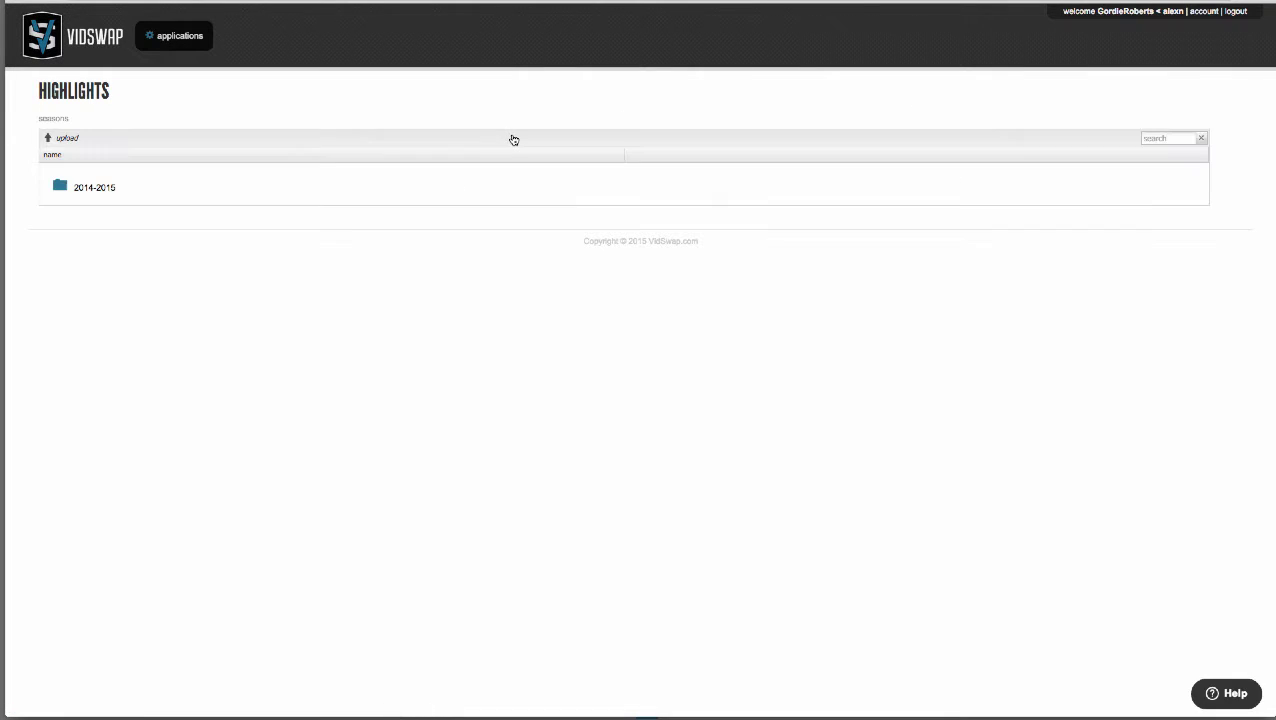
click(350, 202)
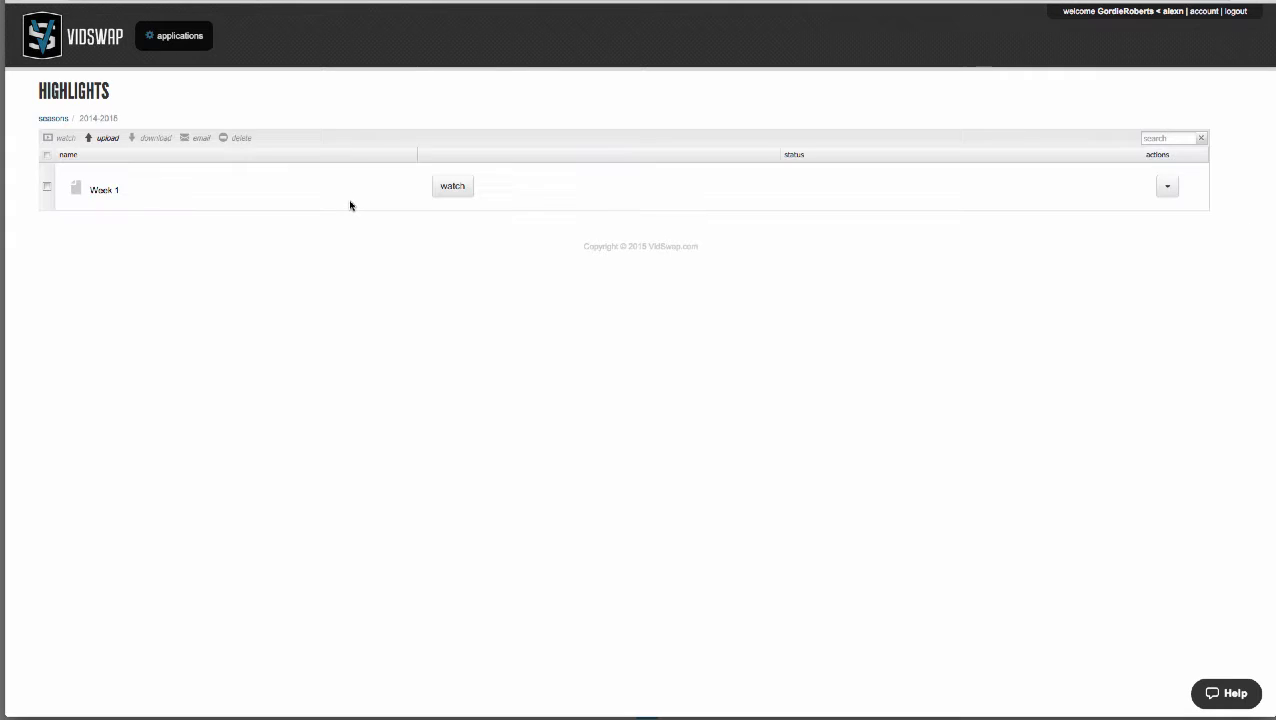
click(443, 191)
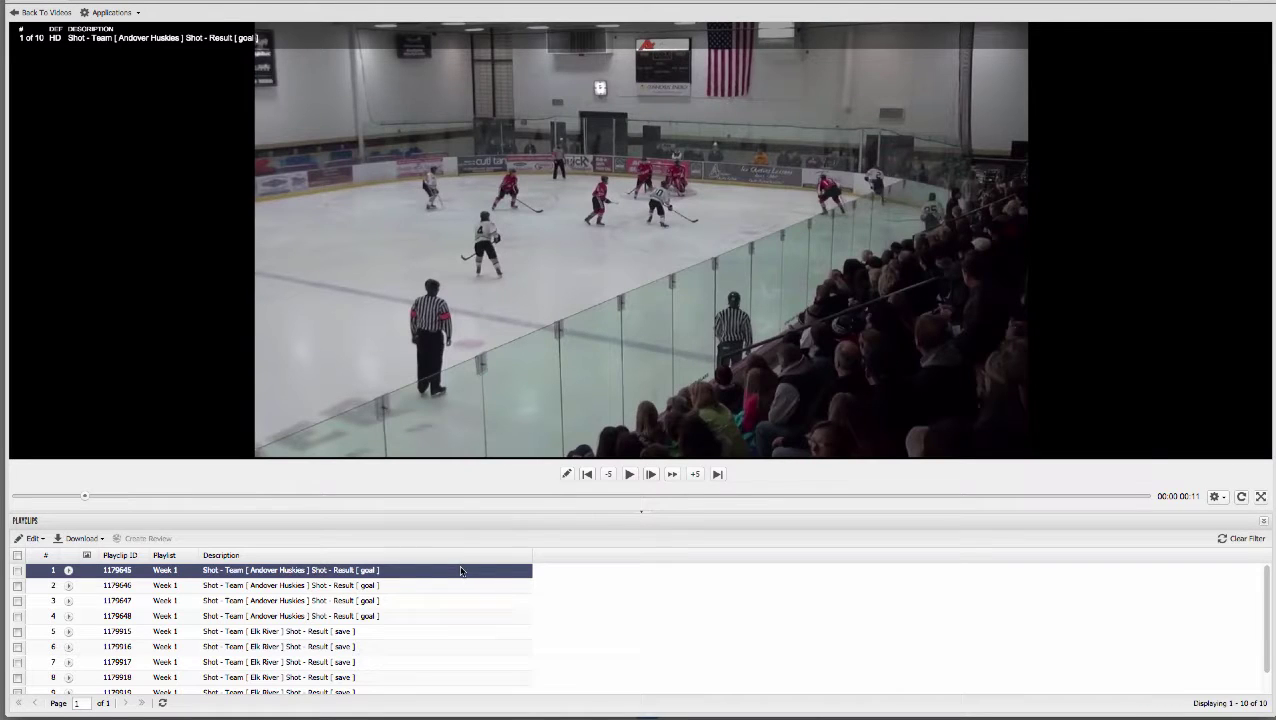
click(461, 568)
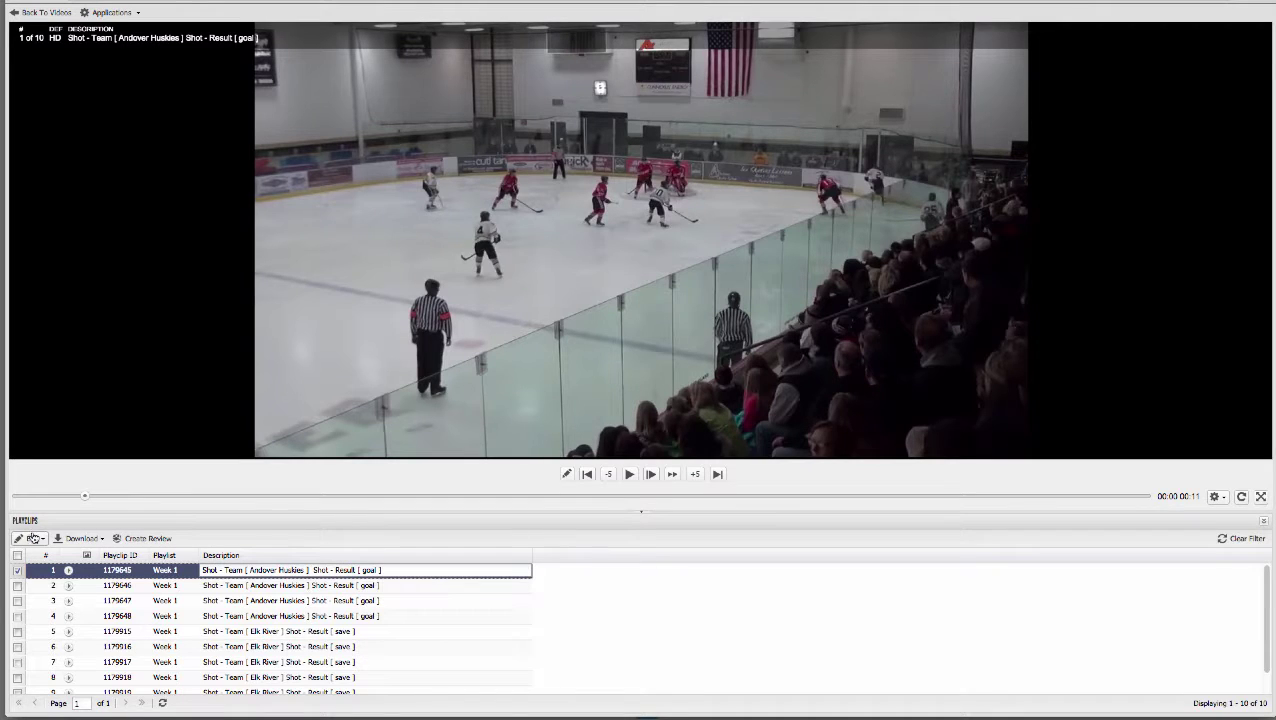
- Draw a yellow arrow across the ice on the first goal clip
click(568, 472)
click(568, 472)
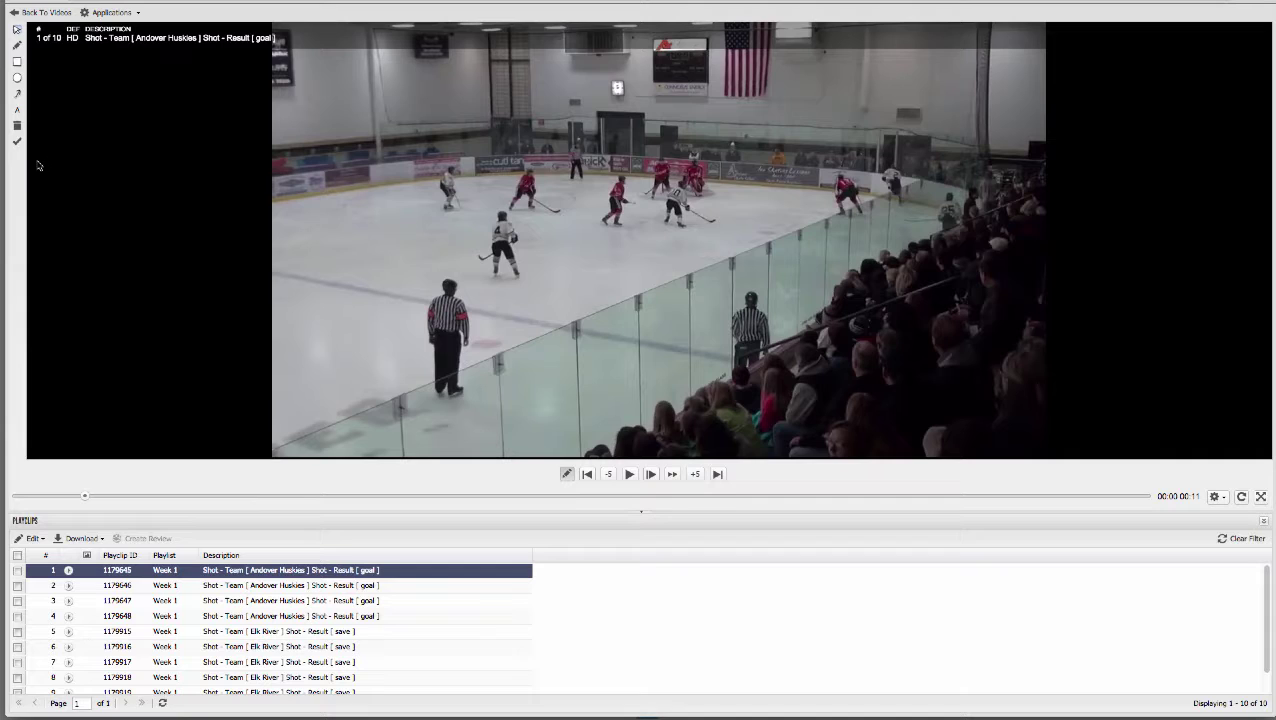
click(16, 94)
mouse_move(500, 258)
mouse_down()
mouse_move(600, 260)
mouse_move(655, 210)
mouse_up()
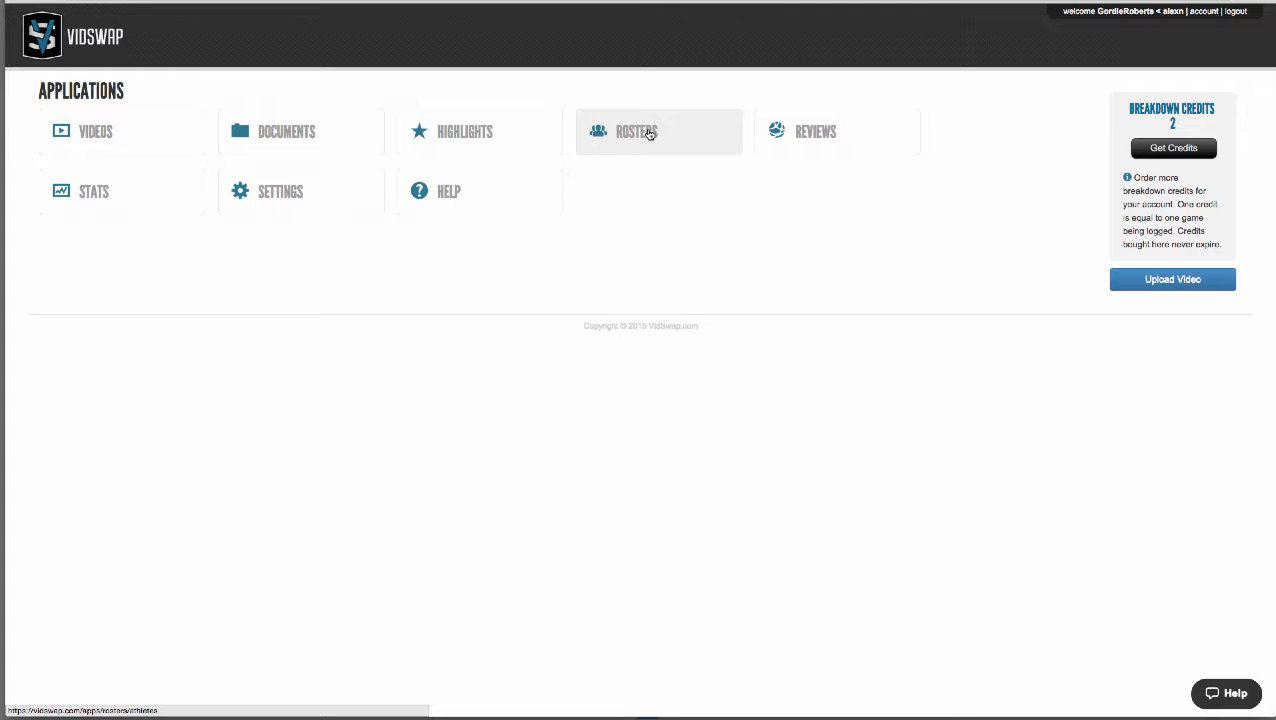
- Go to Reviews and view the report for review Rev 1
click(807, 146)
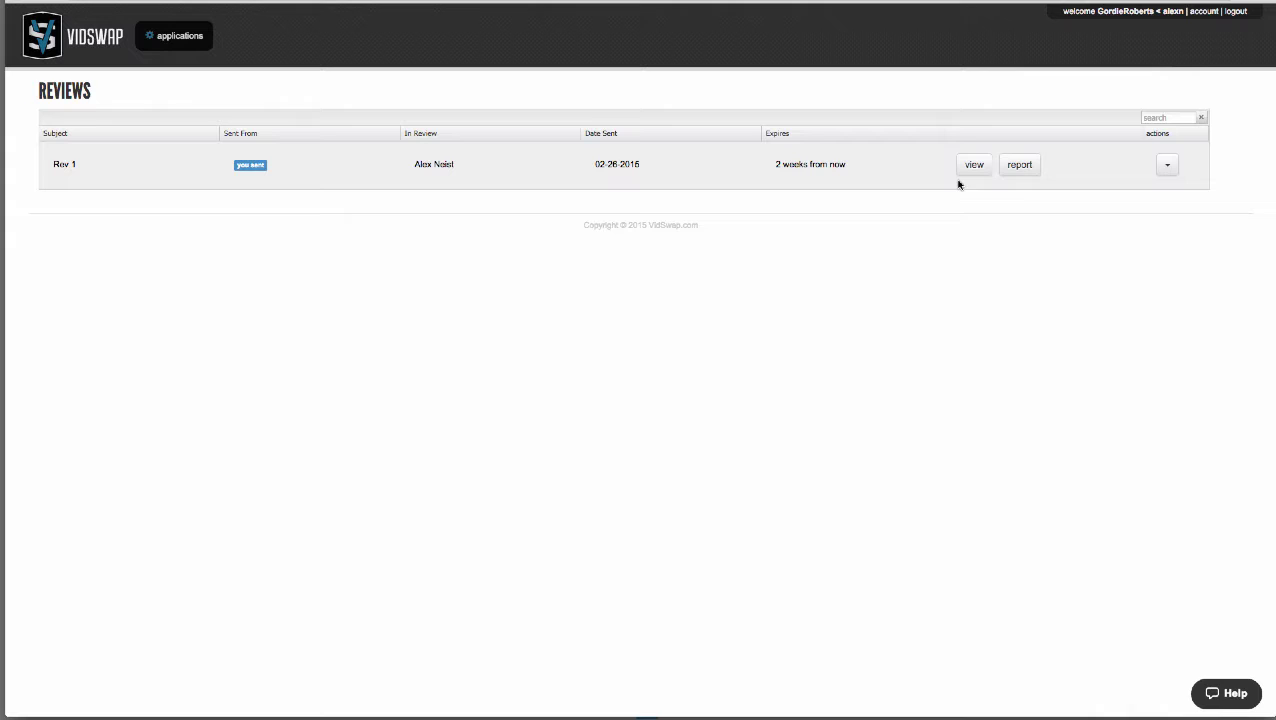
click(1025, 165)
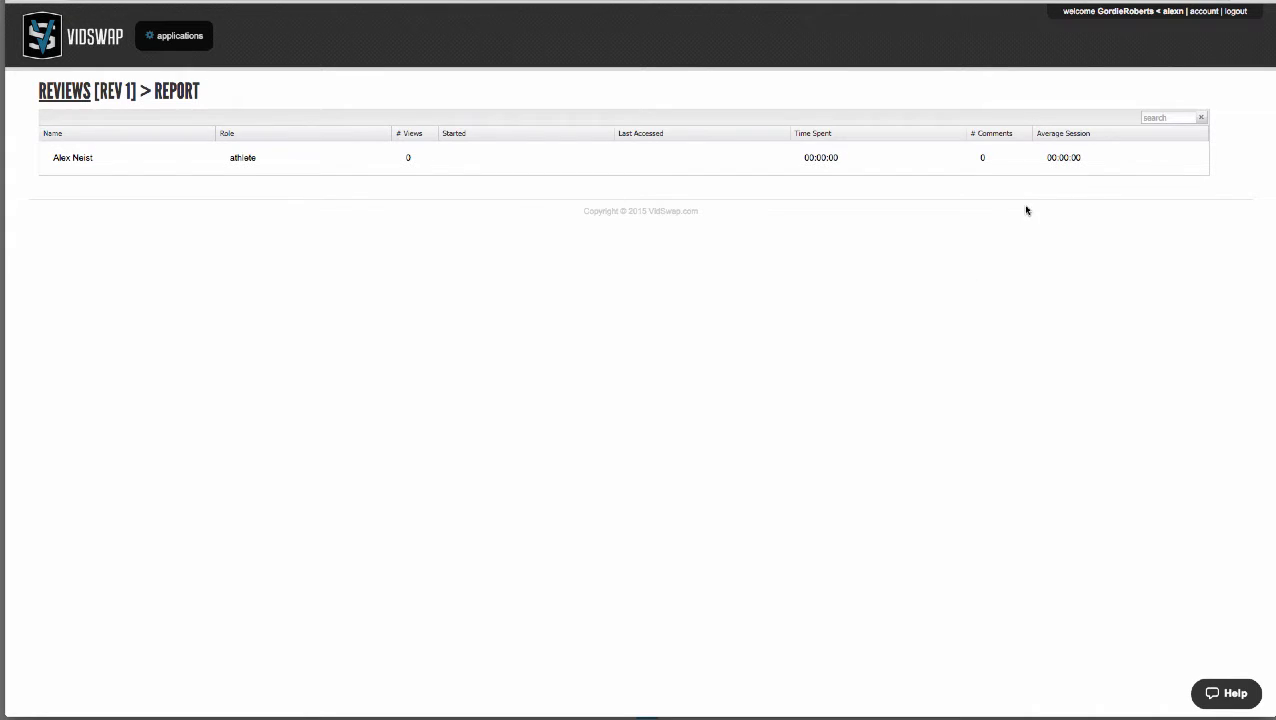
- Browse the 2014-2015 Stats game log, then visit Settings and return to Applications
click(179, 35)
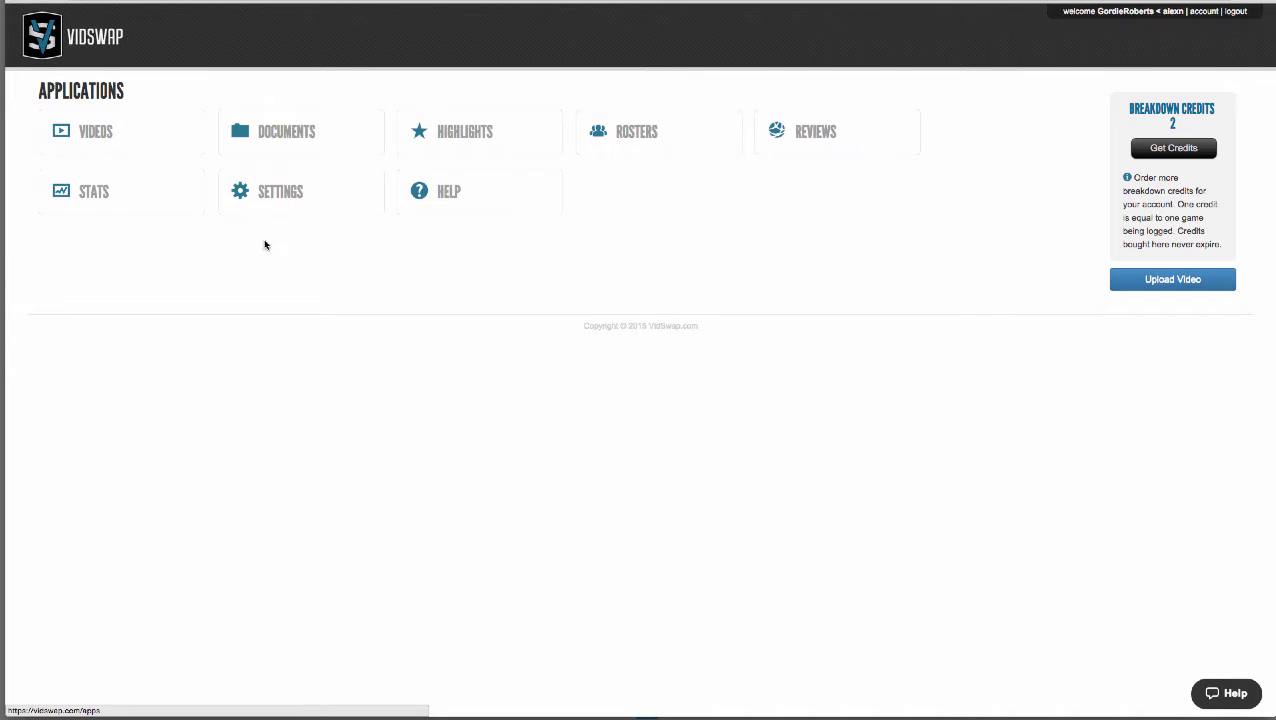
click(117, 206)
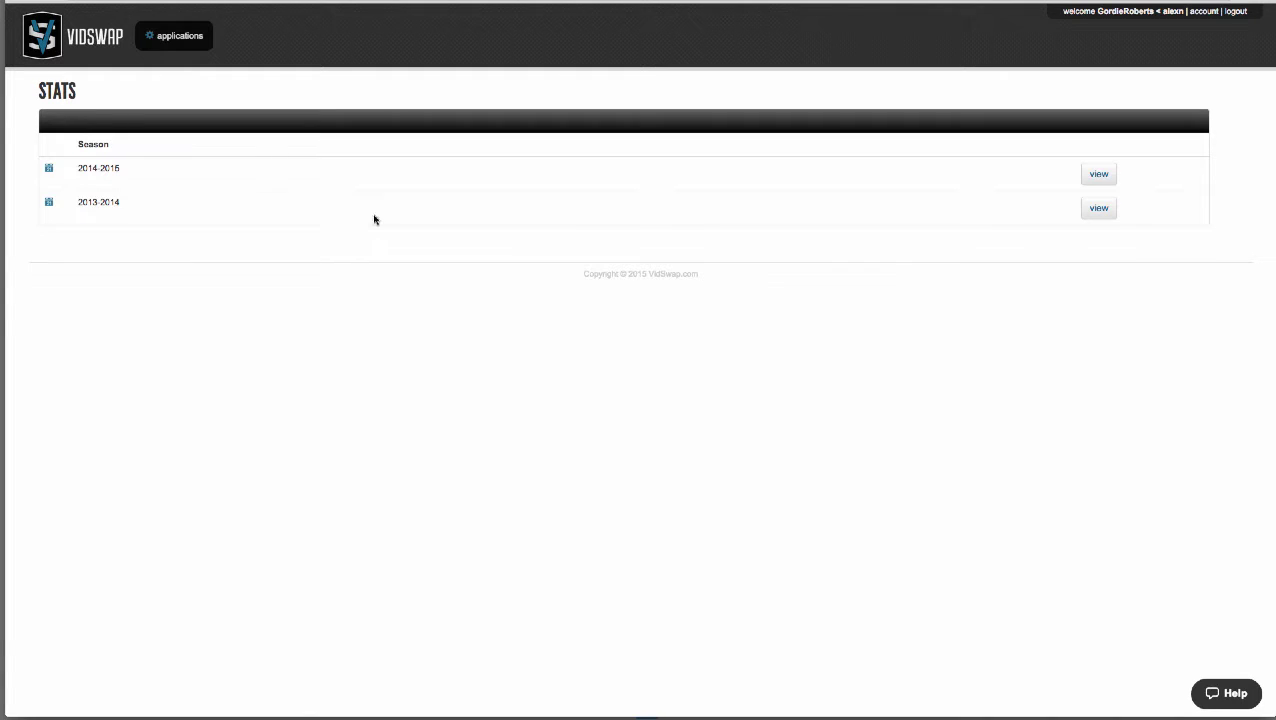
click(1099, 174)
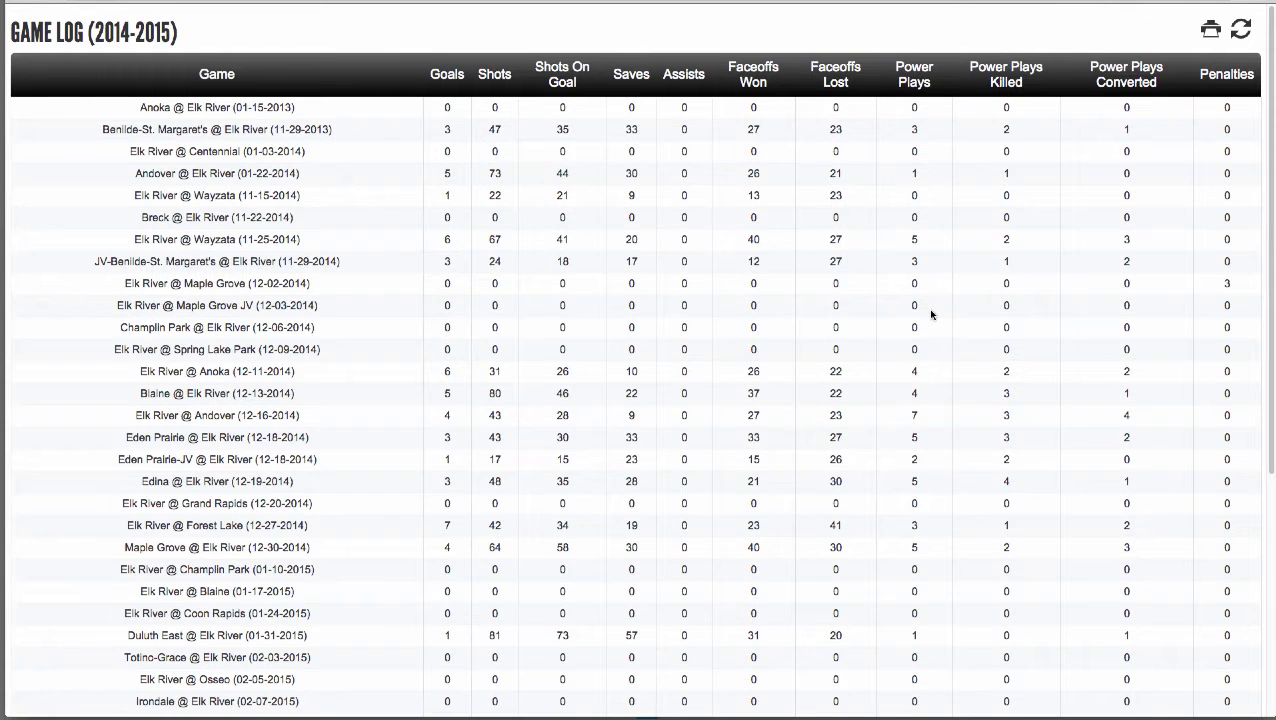
scroll(931, 313, down, 5)
scroll(931, 313, up, 10)
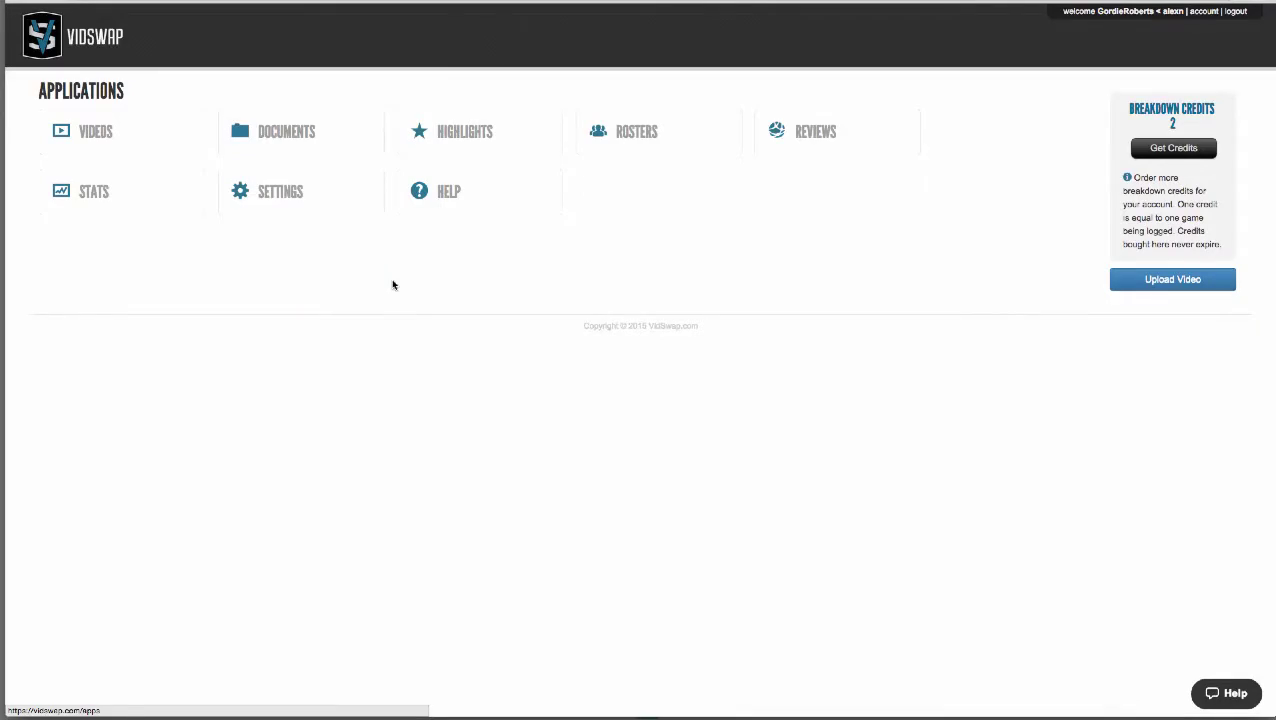
click(331, 207)
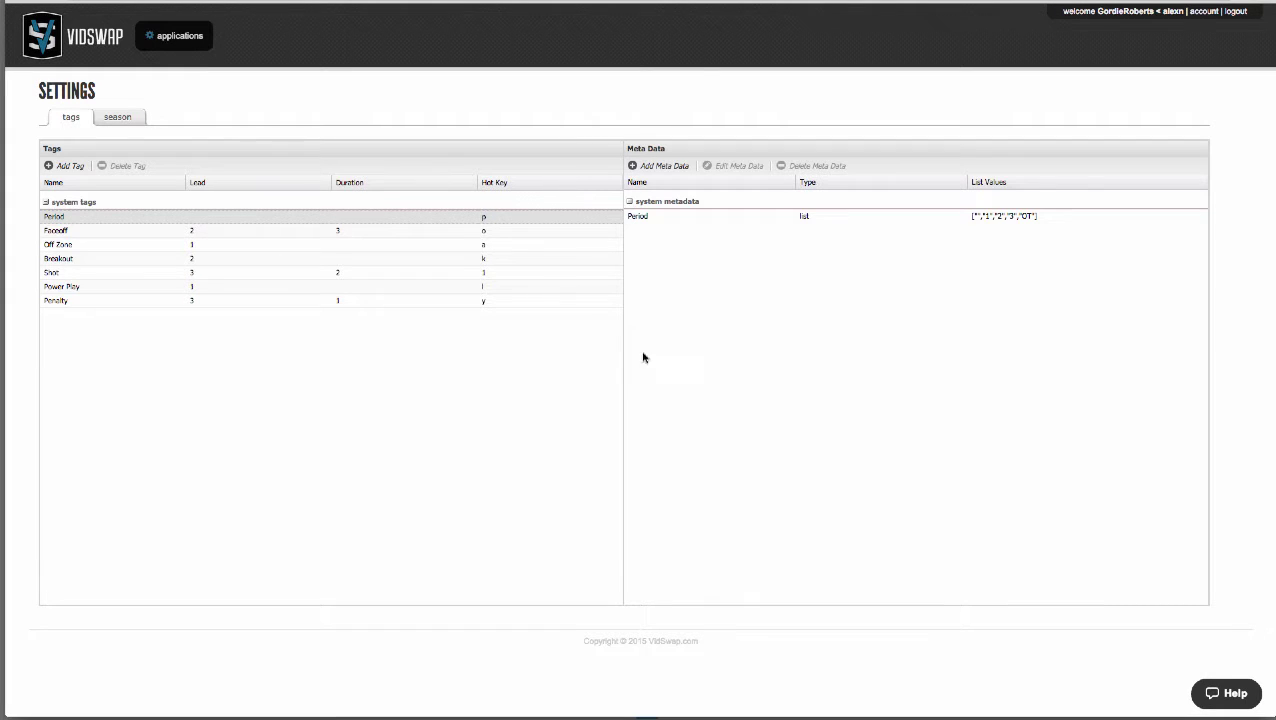
key(super+Left)
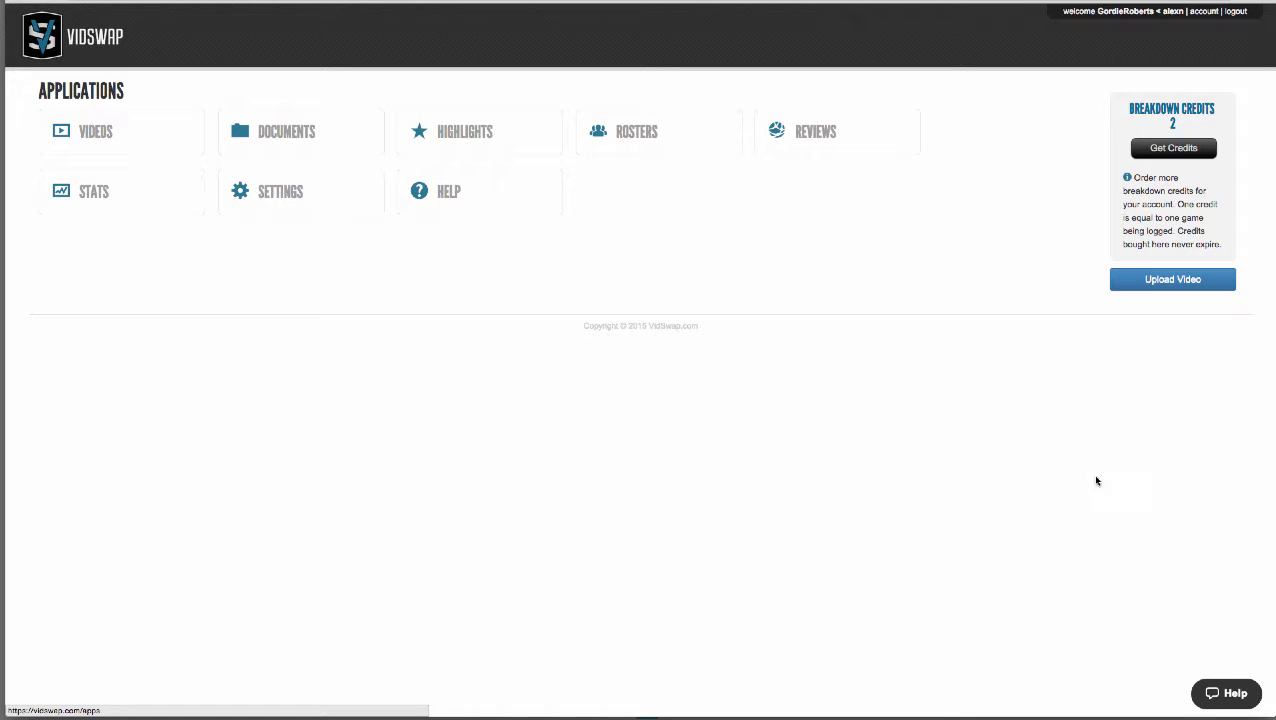
- Bring up the help widget with the iPad app preview and help-article search
click(1230, 688)
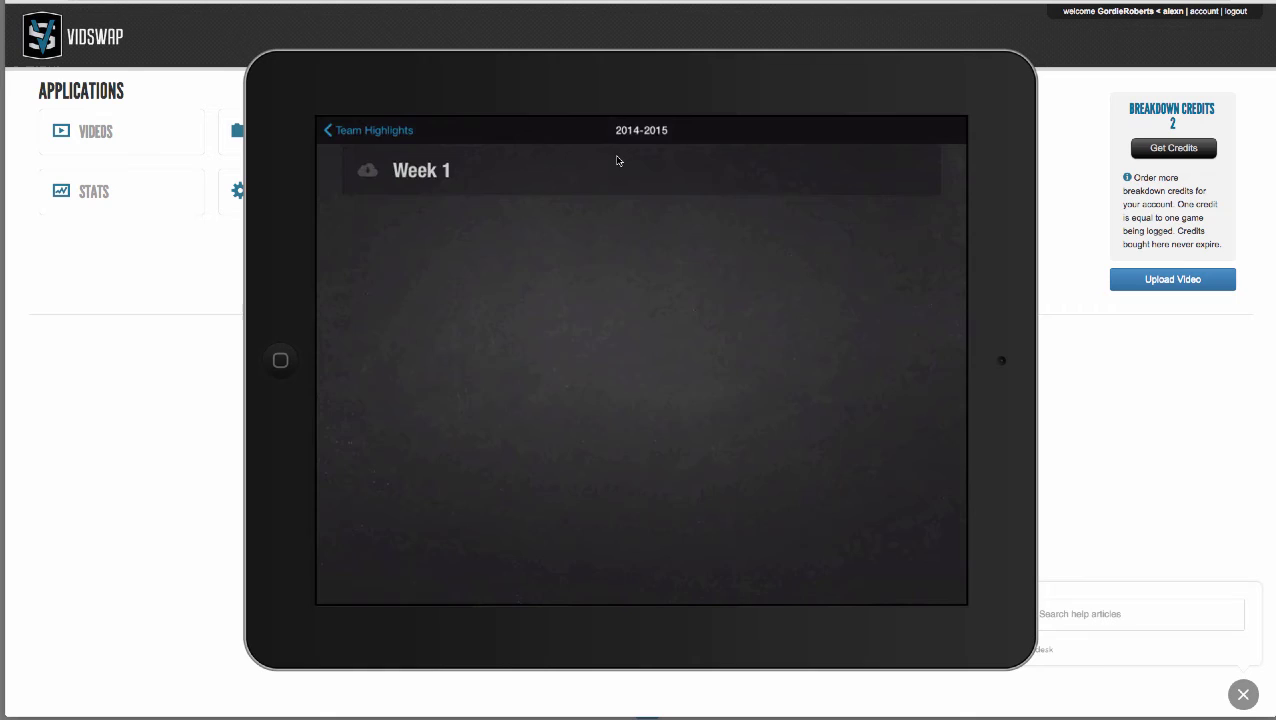
- Play the Week 1 highlight reel in the iPad app
click(617, 160)
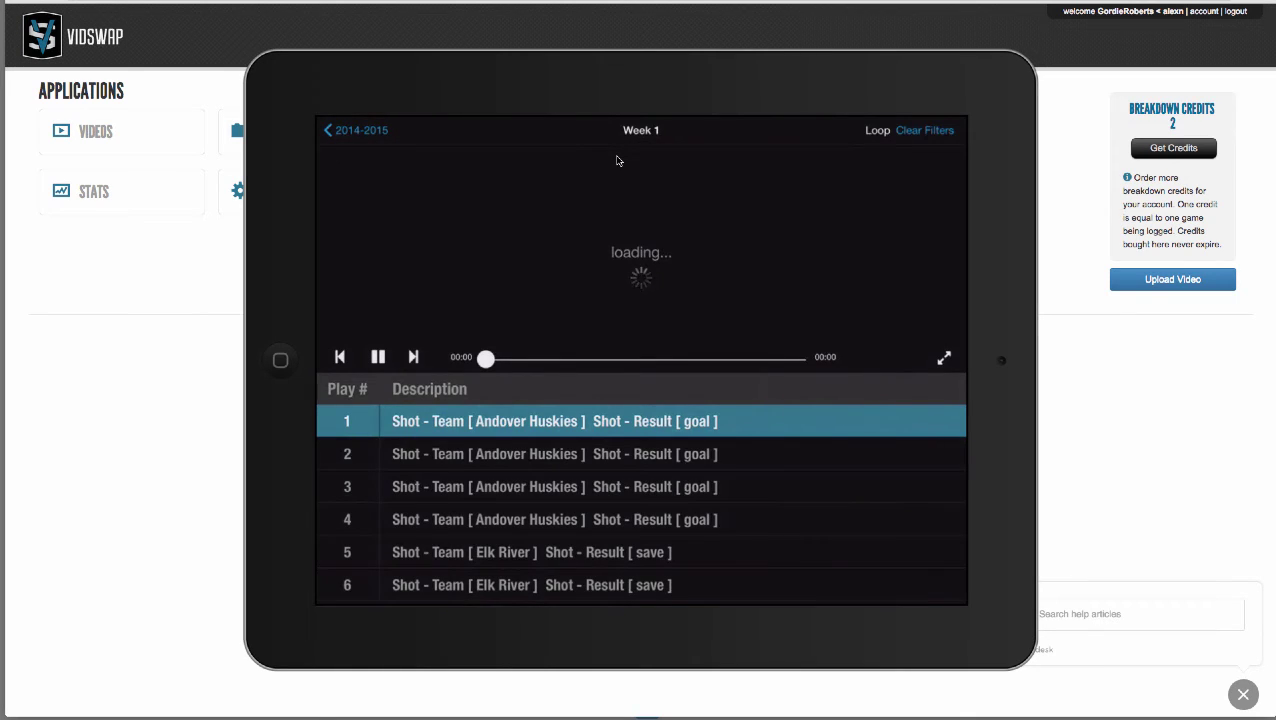